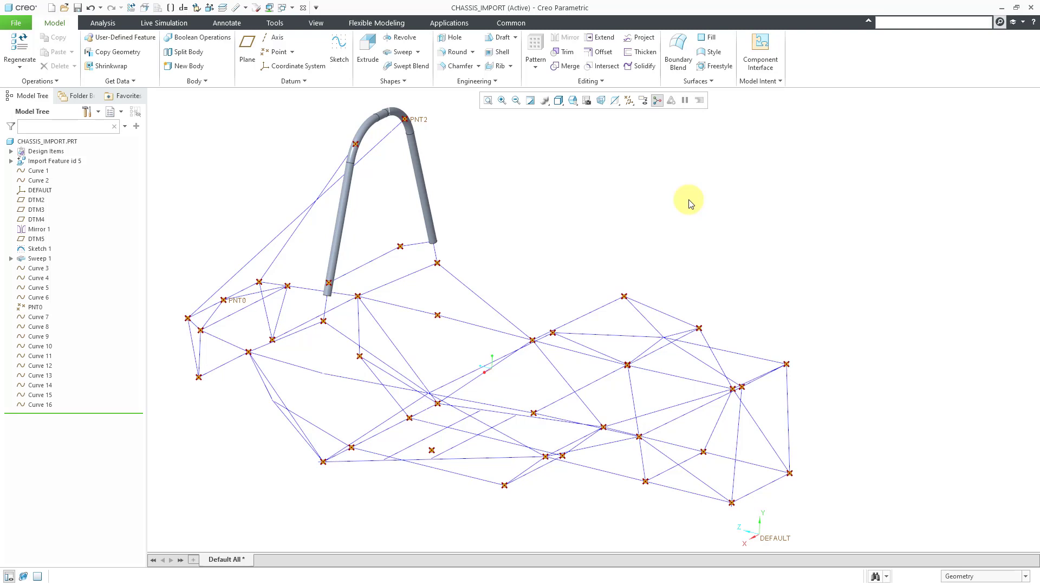
Start a datum point offset from the DEFAULT coordinate system
{"action": "left_click", "coordinate": [74, 162]}
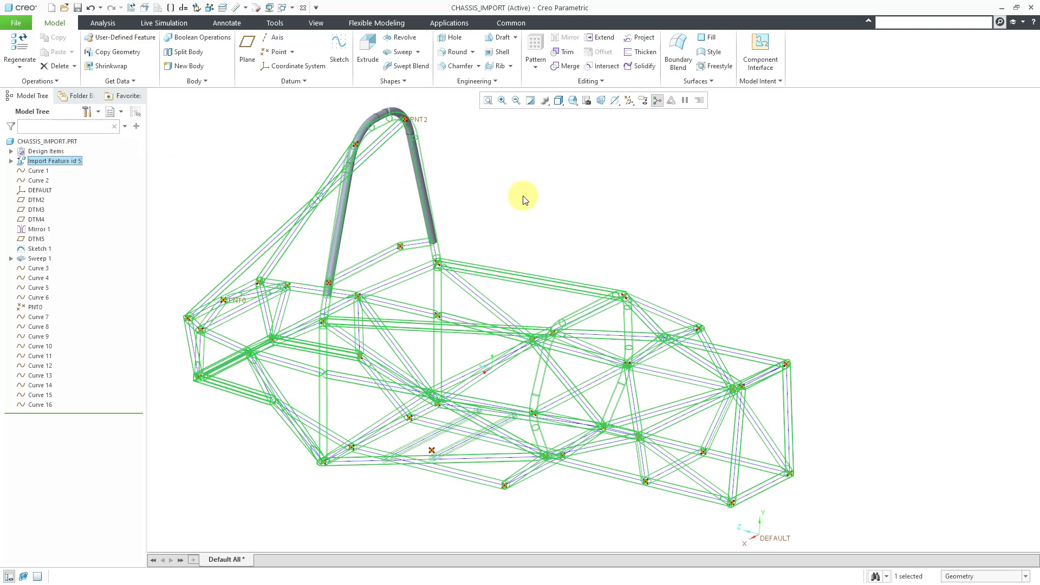
{"action": "key", "text": "ctrl+h"}
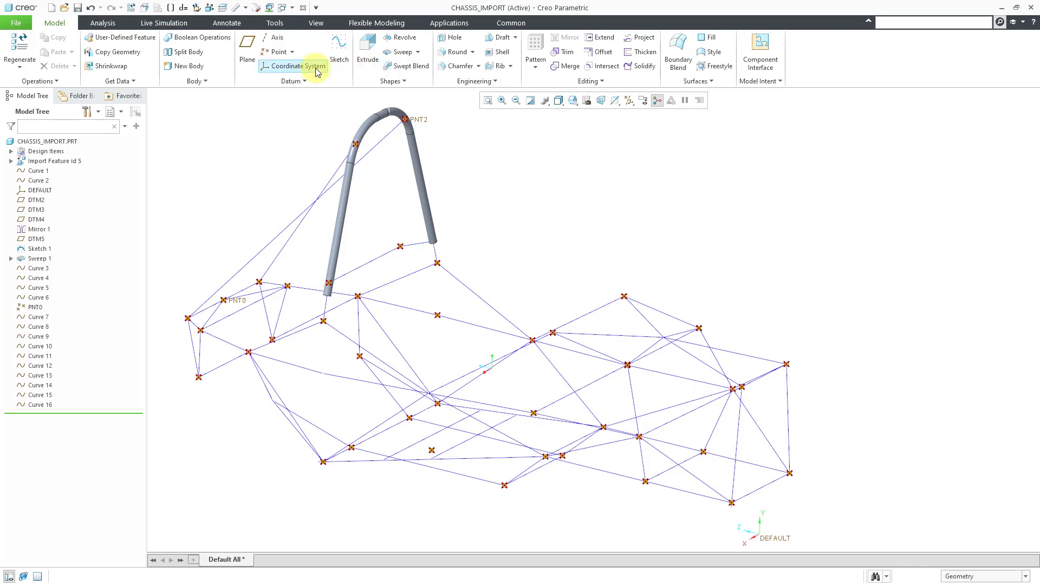
{"action": "left_click", "coordinate": [293, 52]}
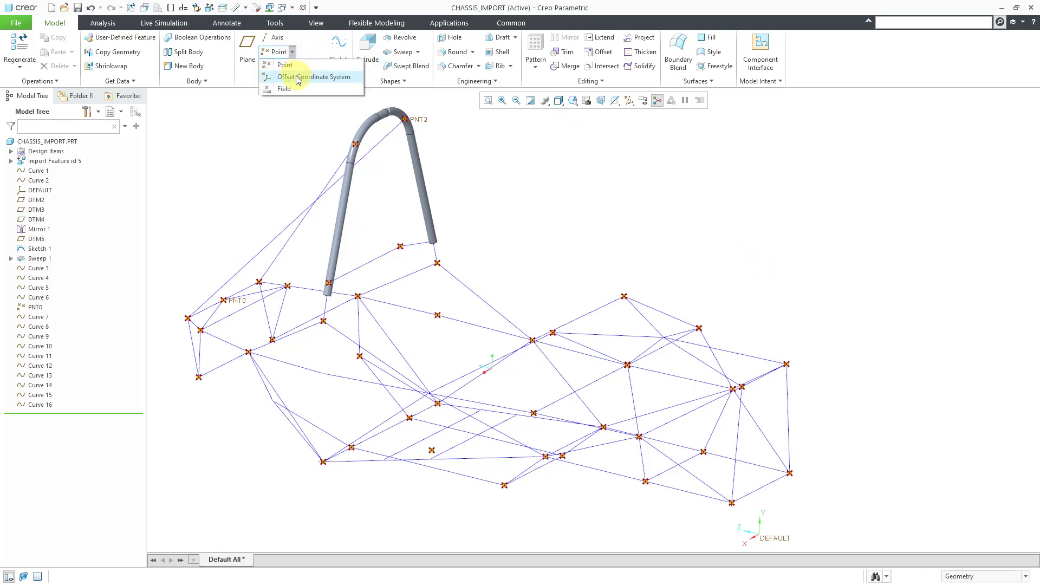
{"action": "left_click", "coordinate": [298, 78]}
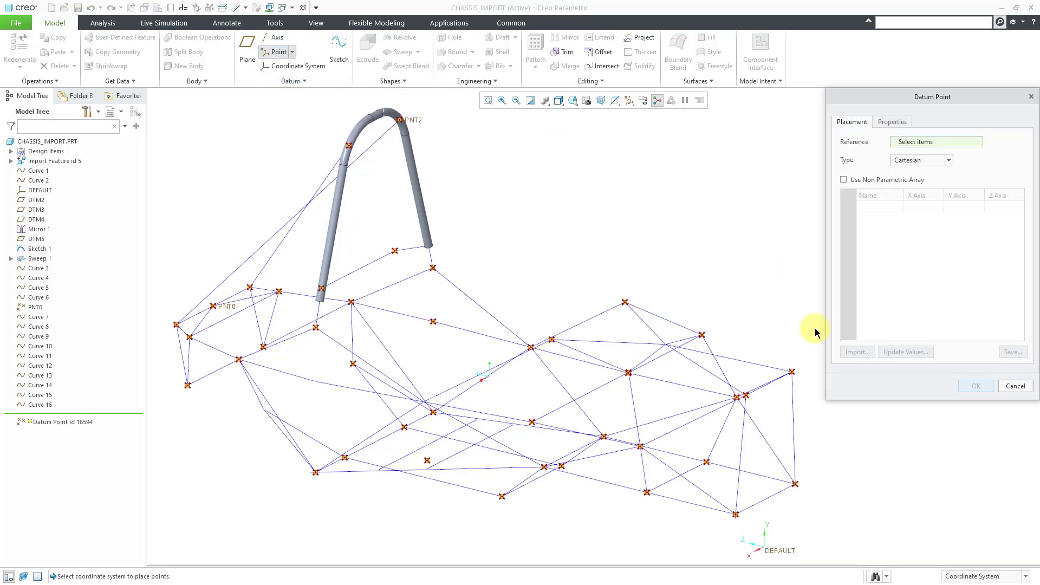
{"action": "left_click", "coordinate": [790, 554]}
Drag PNT3's Y offset to about 22.156, then discard the offset point
{"action": "left_click", "coordinate": [868, 207]}
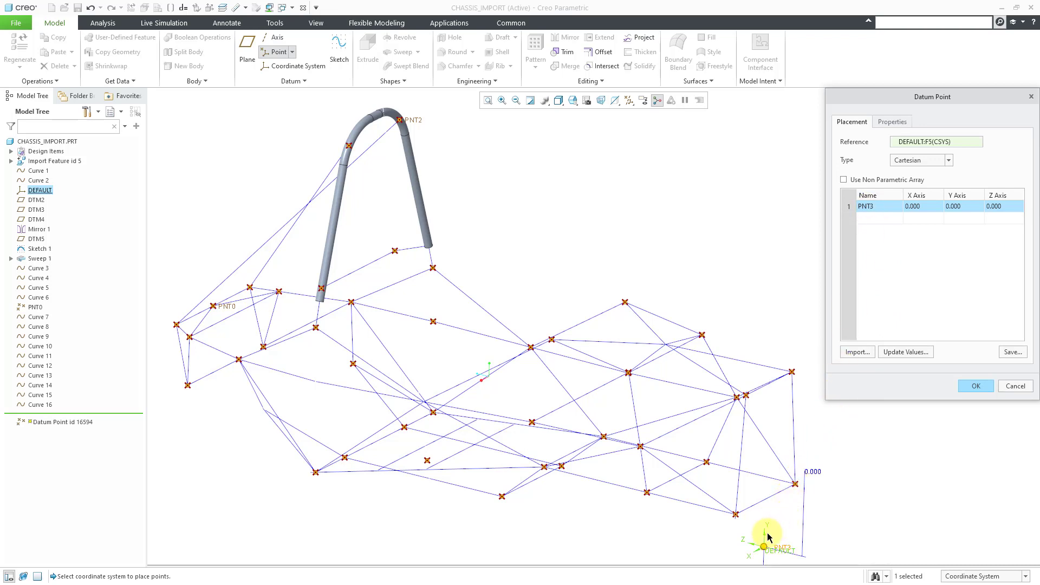
{"action": "left_click_drag", "start_coordinate": [768, 536], "coordinate": [661, 348]}
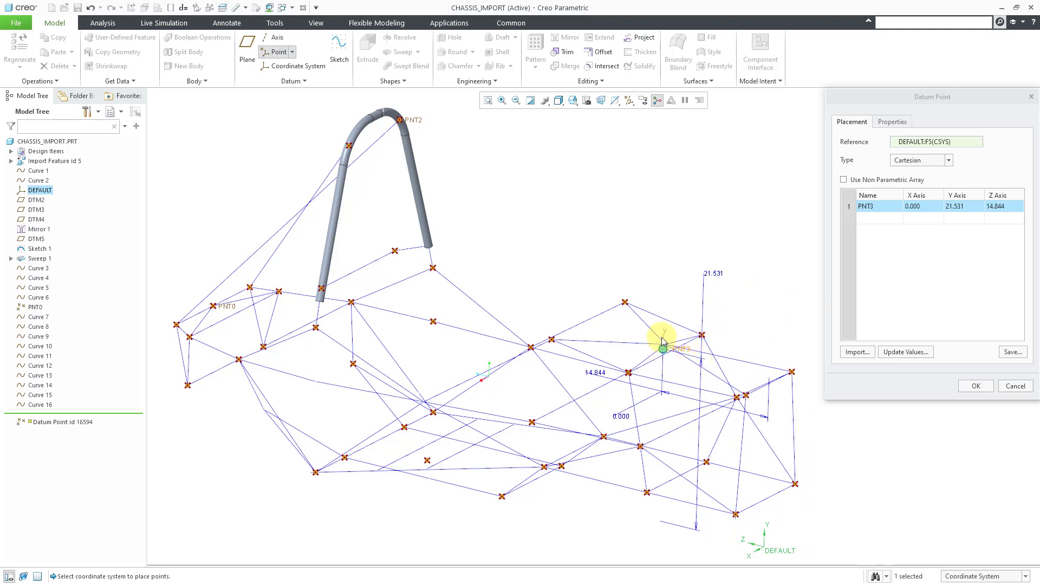
{"action": "left_click_drag", "start_coordinate": [662, 340], "coordinate": [671, 336]}
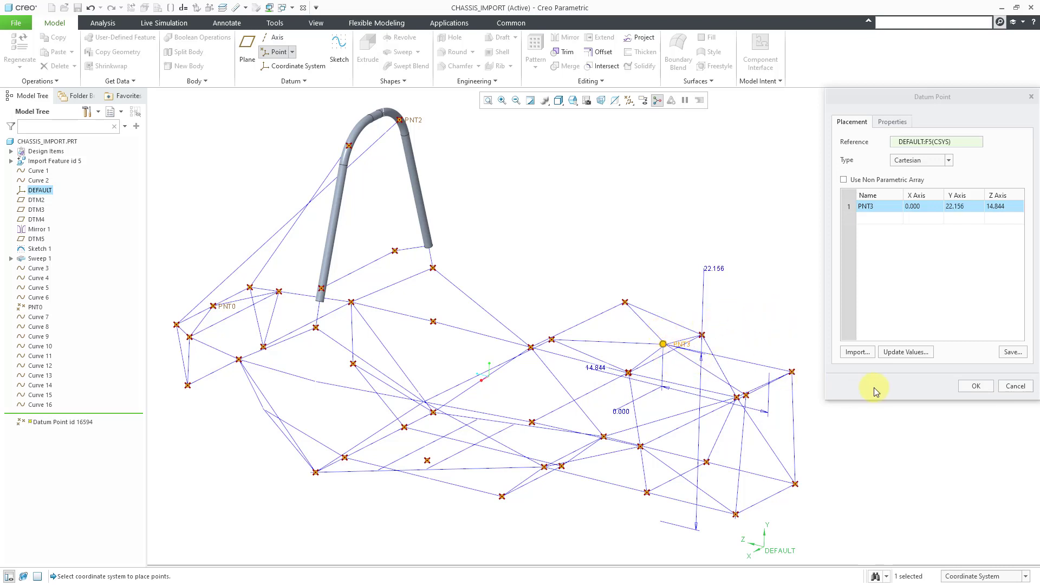
{"action": "left_click", "coordinate": [1017, 388]}
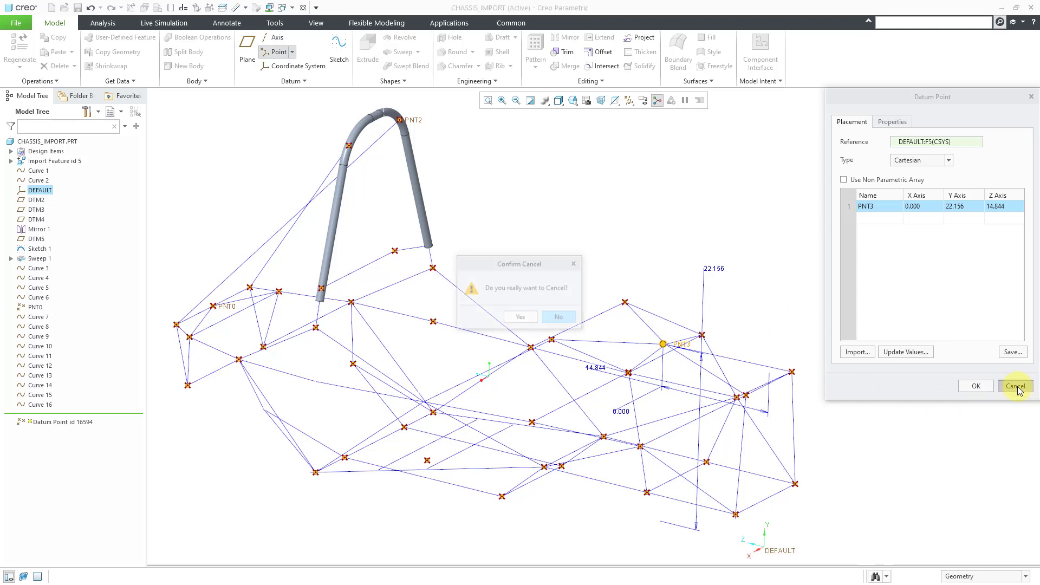
{"action": "left_click", "coordinate": [521, 319]}
Place a new coordinate system's origin at the chassis curve end
{"action": "middle_click_drag", "start_coordinate": [627, 295], "coordinate": [609, 459], "text": "shift"}
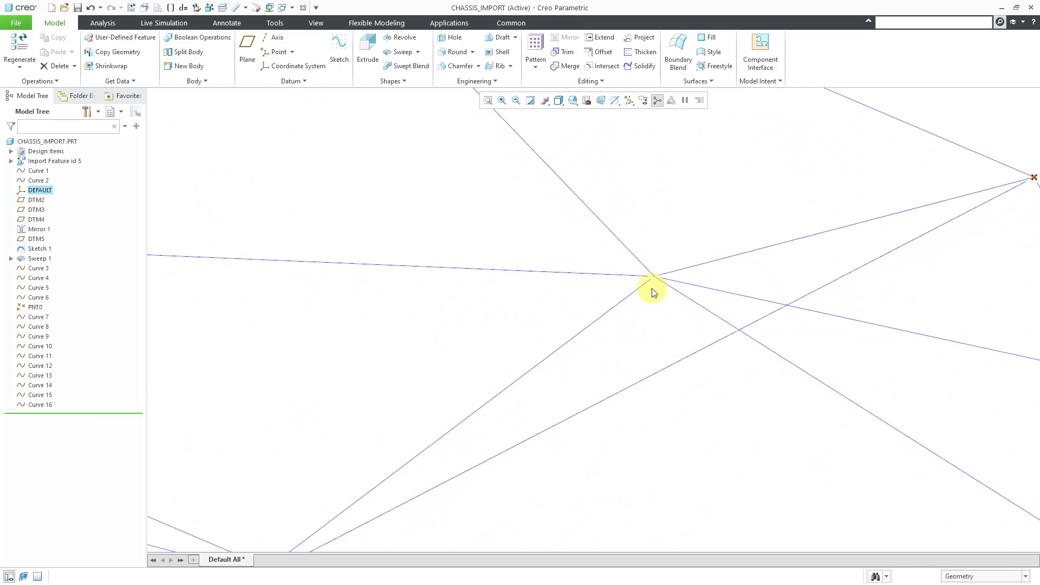
{"action": "left_click", "coordinate": [313, 67]}
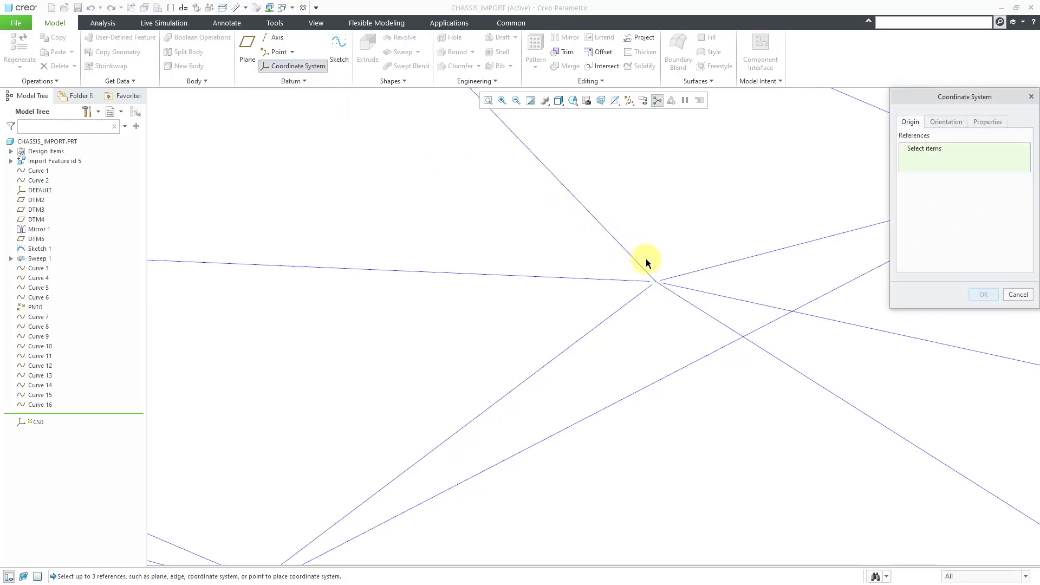
{"action": "left_click", "coordinate": [656, 281]}
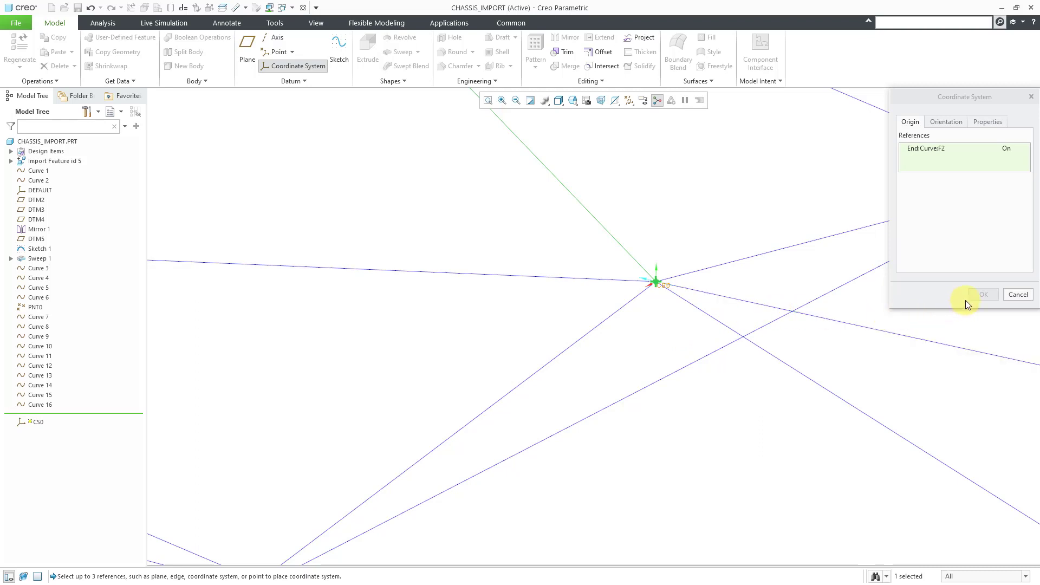
Orient the new system's first axis along DEFAULT's X axis
{"action": "left_click", "coordinate": [946, 122]}
{"action": "left_click", "coordinate": [953, 181]}
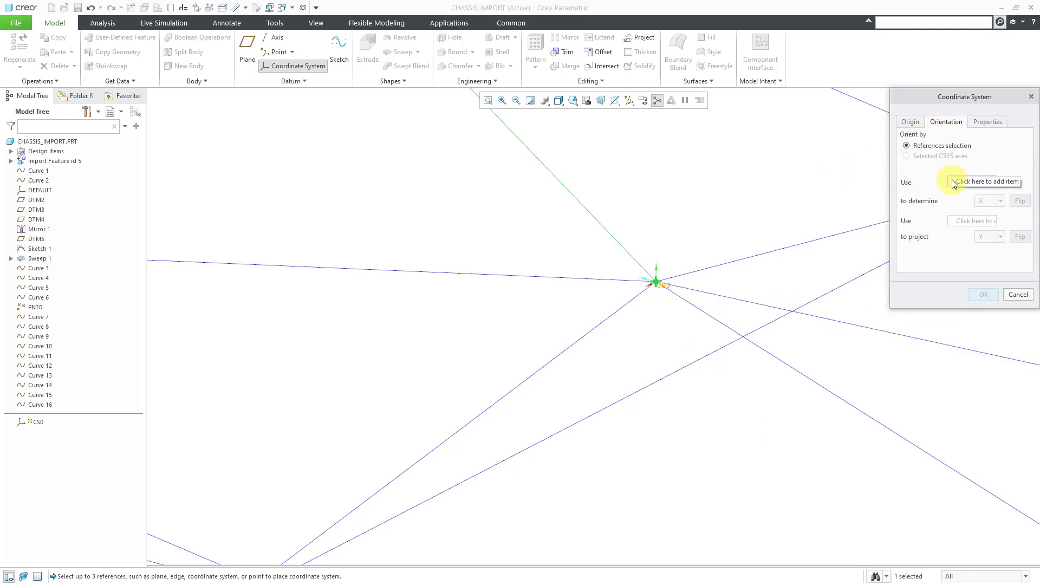
{"action": "left_click", "coordinate": [54, 190]}
{"action": "left_click", "coordinate": [1023, 182]}
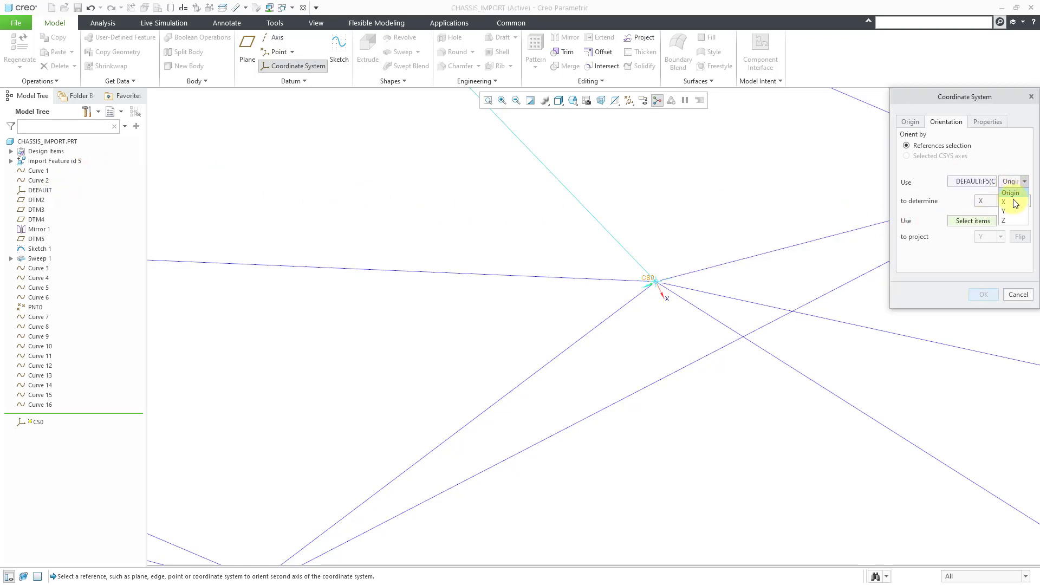
{"action": "left_click", "coordinate": [1014, 204]}
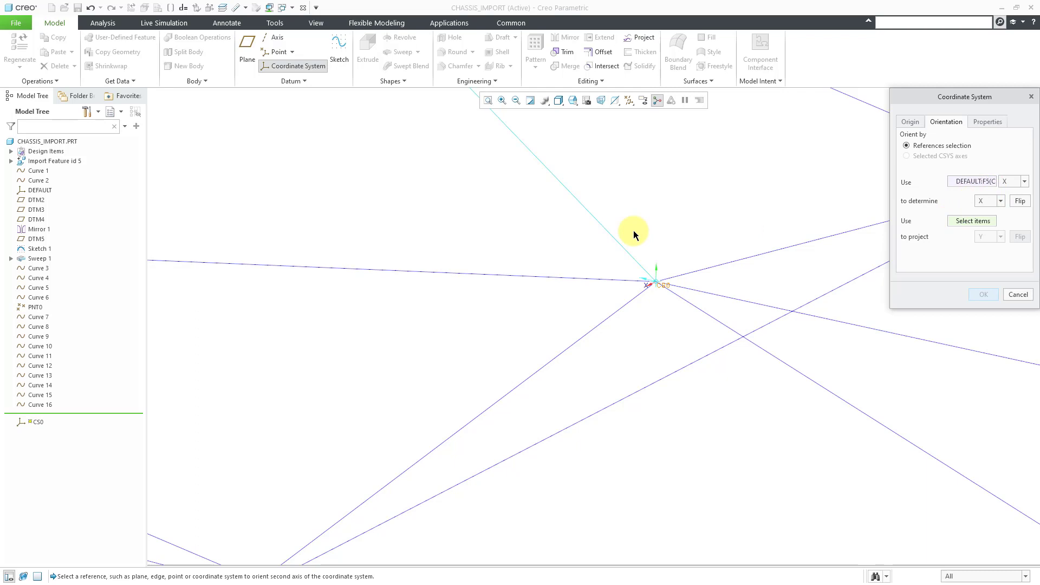
Project the Y axis from DEFAULT's Y and finish creating CS0
{"action": "left_click", "coordinate": [52, 194]}
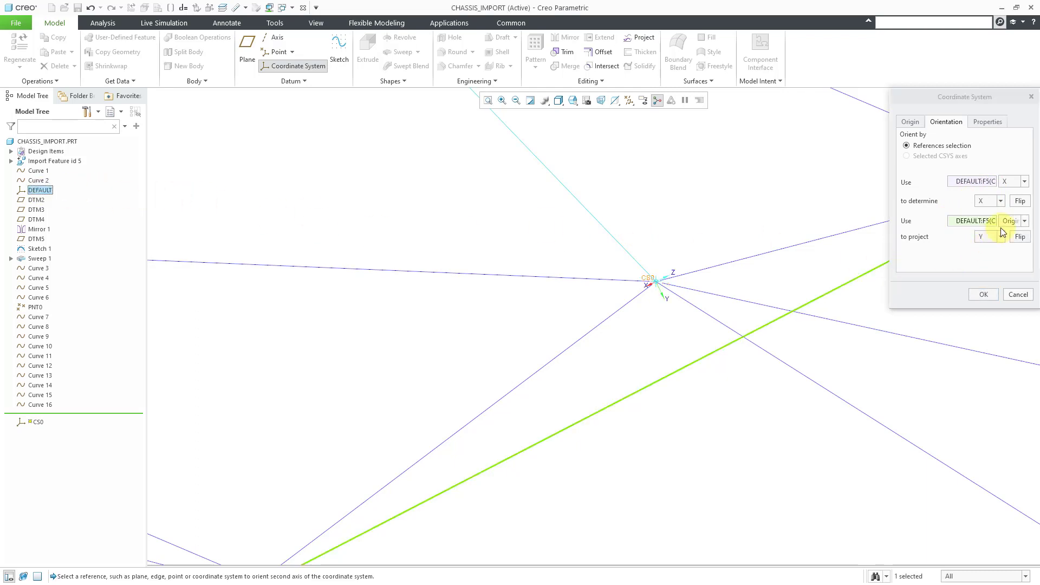
{"action": "left_click", "coordinate": [1011, 221]}
{"action": "left_click", "coordinate": [1008, 252]}
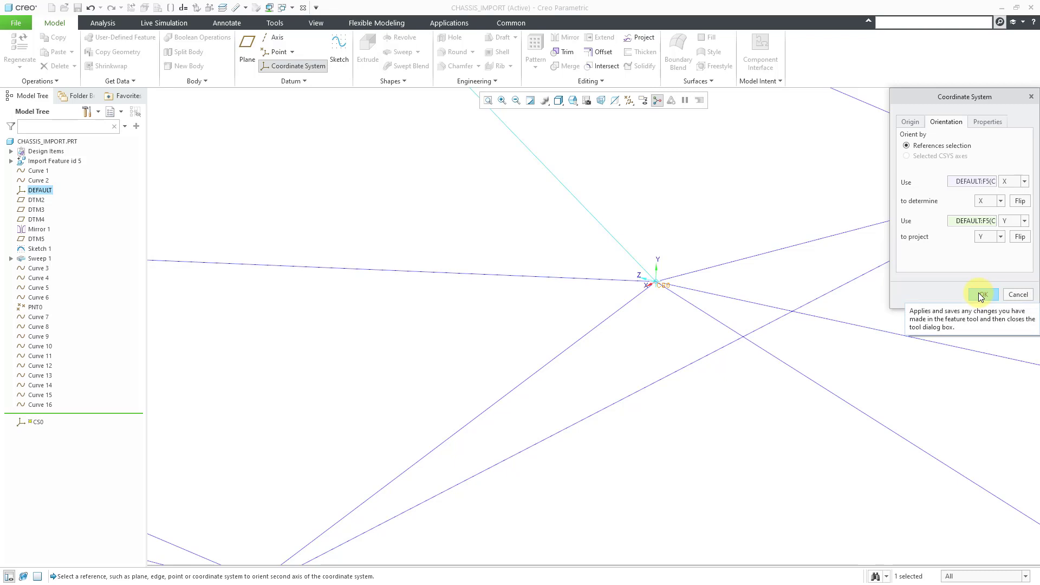
{"action": "left_click", "coordinate": [981, 295]}
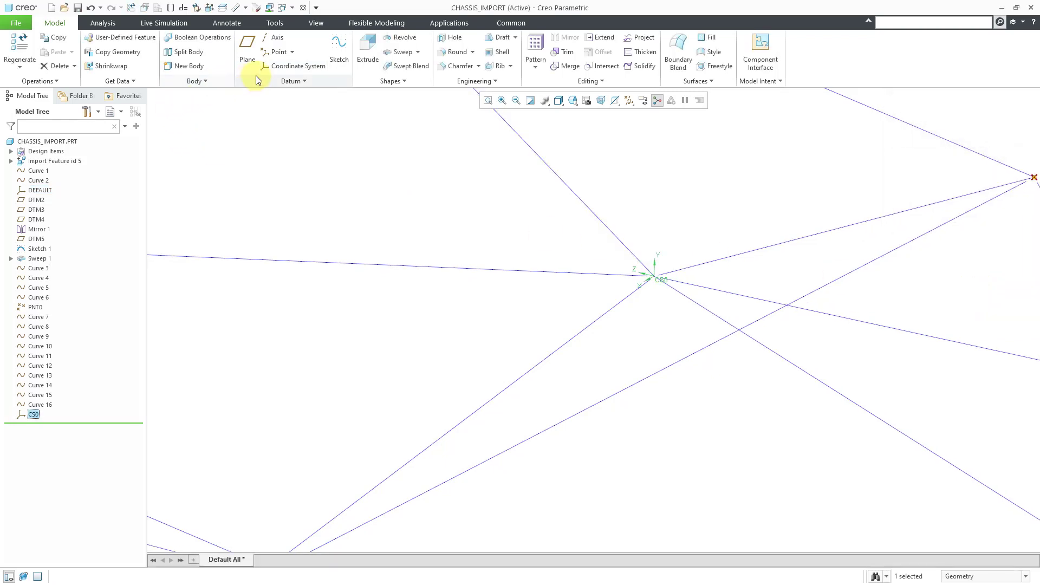
Create datum point PNT3 on CS0 and zoom out to see the wireframe
{"action": "left_click", "coordinate": [293, 53]}
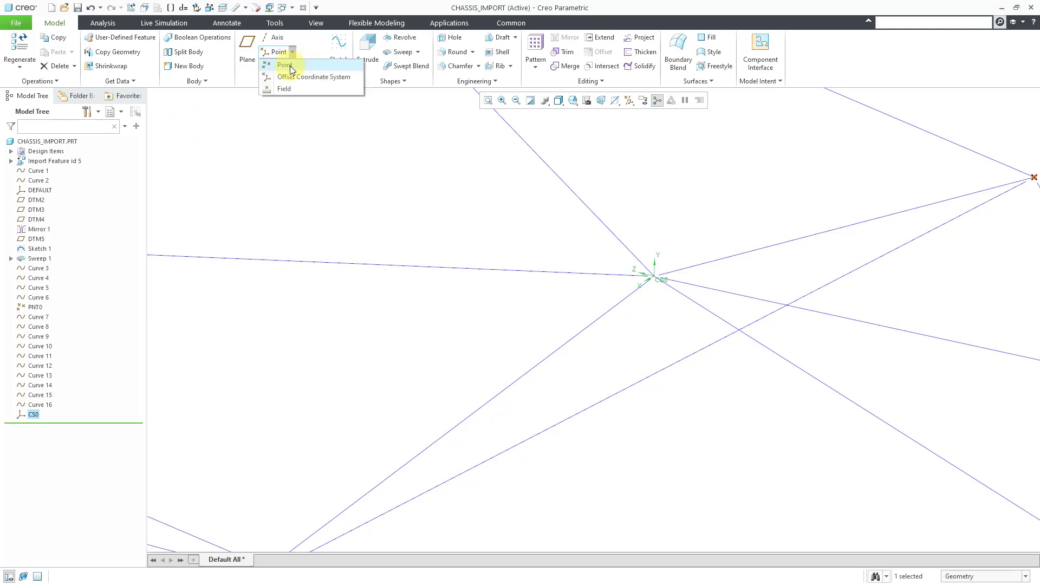
{"action": "left_click", "coordinate": [287, 65]}
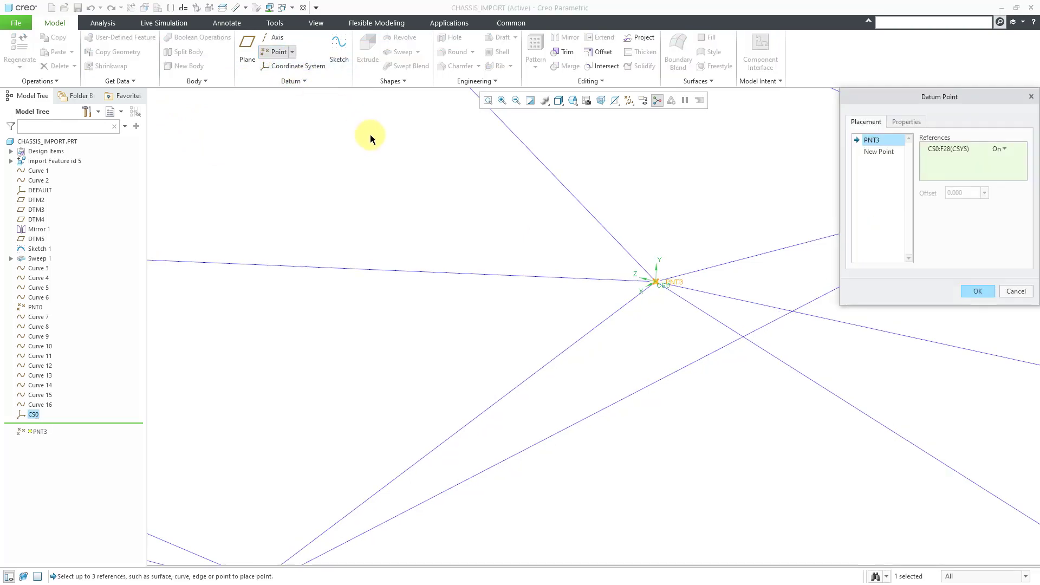
{"action": "left_click", "coordinate": [969, 292]}
{"action": "scroll", "coordinate": [573, 278], "scroll_direction": "down", "scroll_amount": 5}
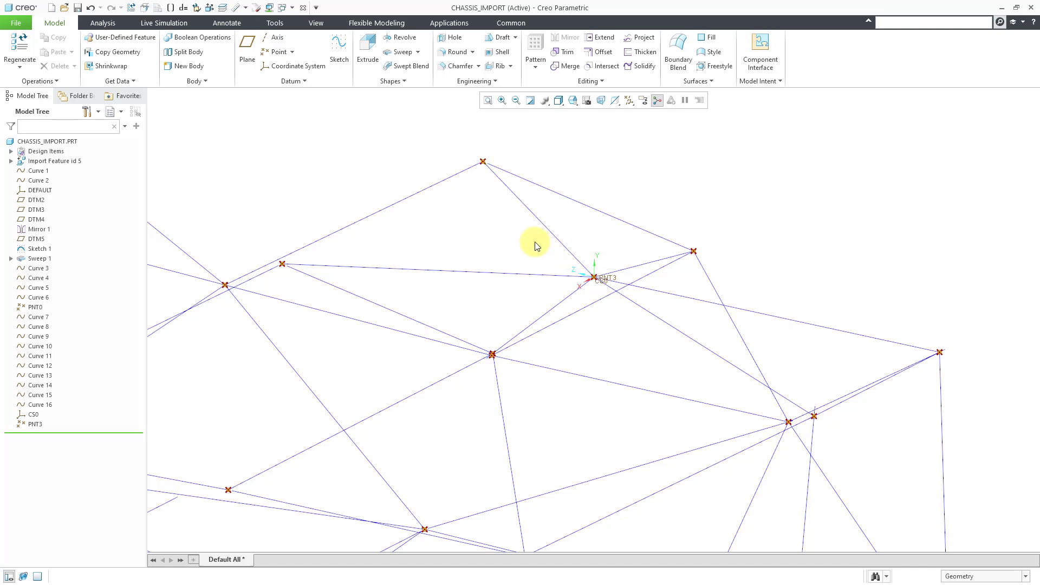
{"action": "scroll", "coordinate": [567, 229], "scroll_direction": "down", "scroll_amount": 5}
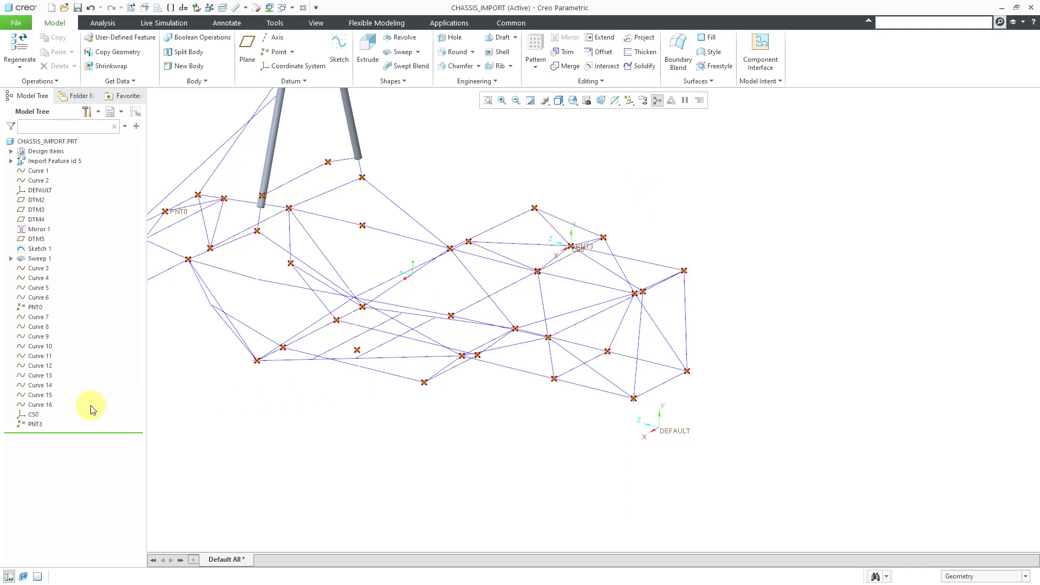
Redefine CS0 as a Cartesian offset from DEFAULT: Y 22.155, Z 14.512
{"action": "left_click", "coordinate": [34, 415]}
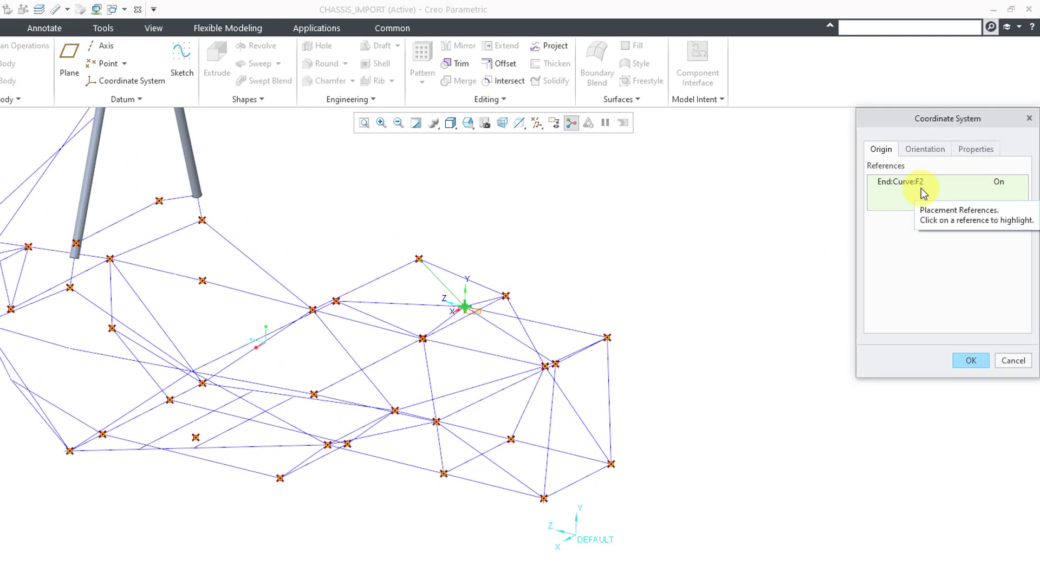
{"action": "left_click", "coordinate": [597, 537]}
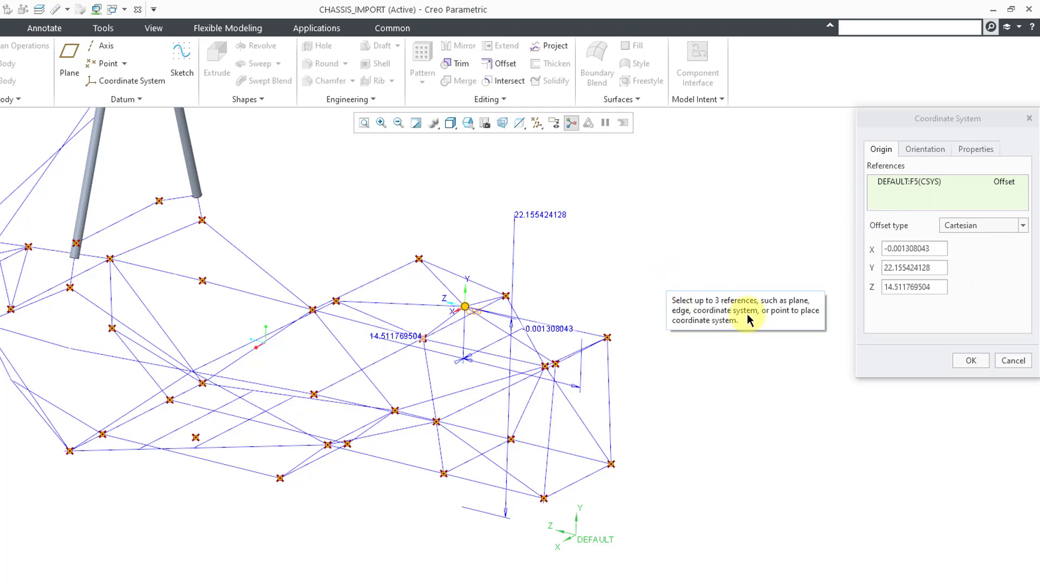
{"action": "left_click", "coordinate": [970, 360]}
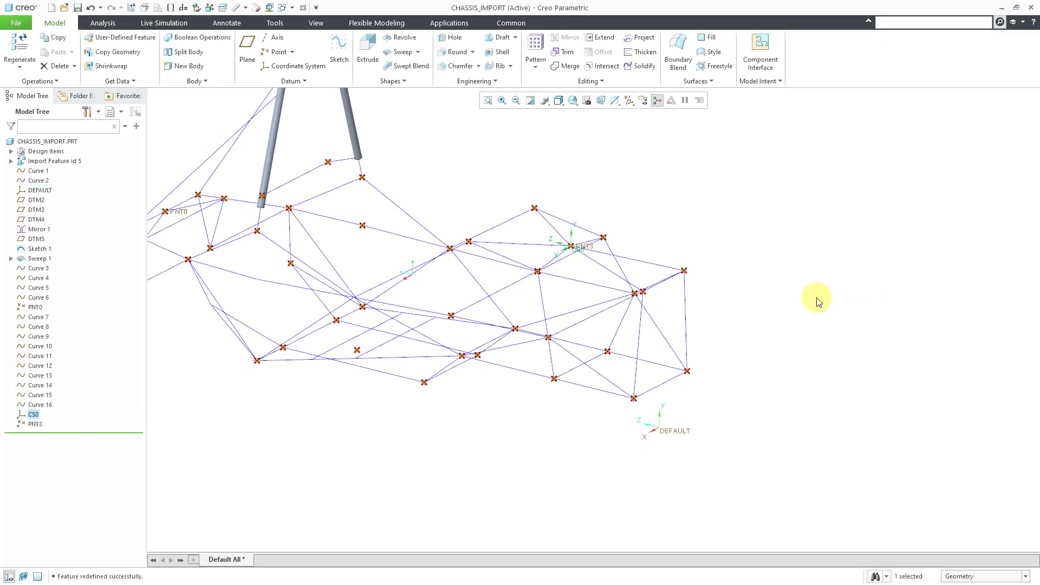
Clear the current selection in the graphics area
{"action": "left_click", "coordinate": [797, 299]}
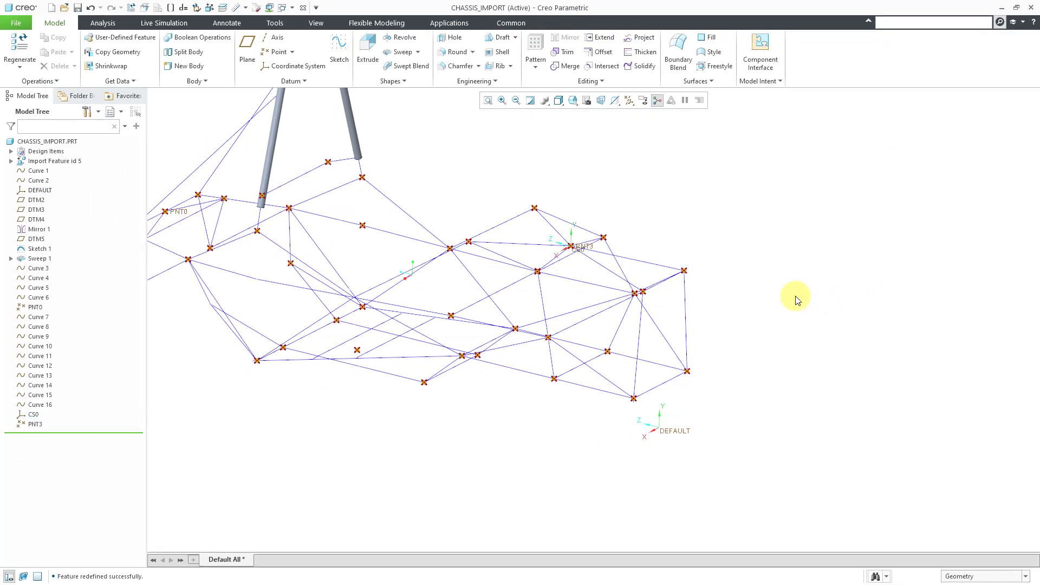